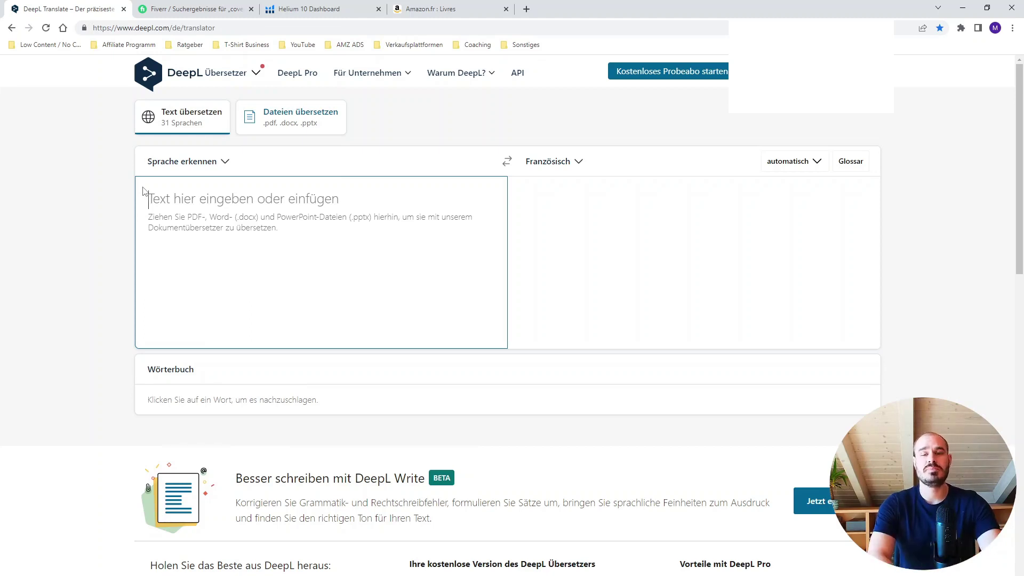
# - Enter 'how to learn english! A Beginners guide' in DeepL and confirm French as the target language
pyautogui.write('how to learn')
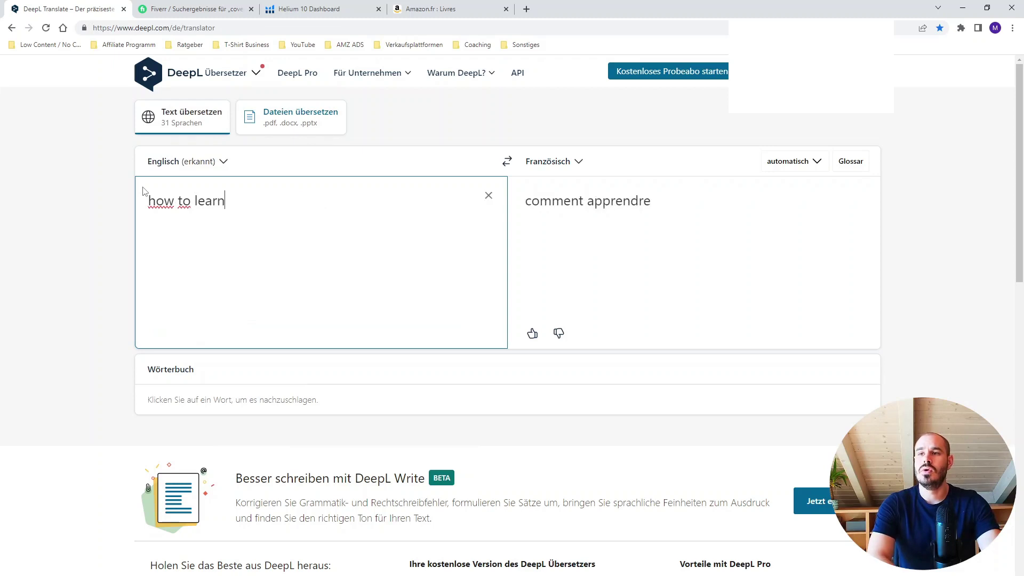
pyautogui.write(' english! A')
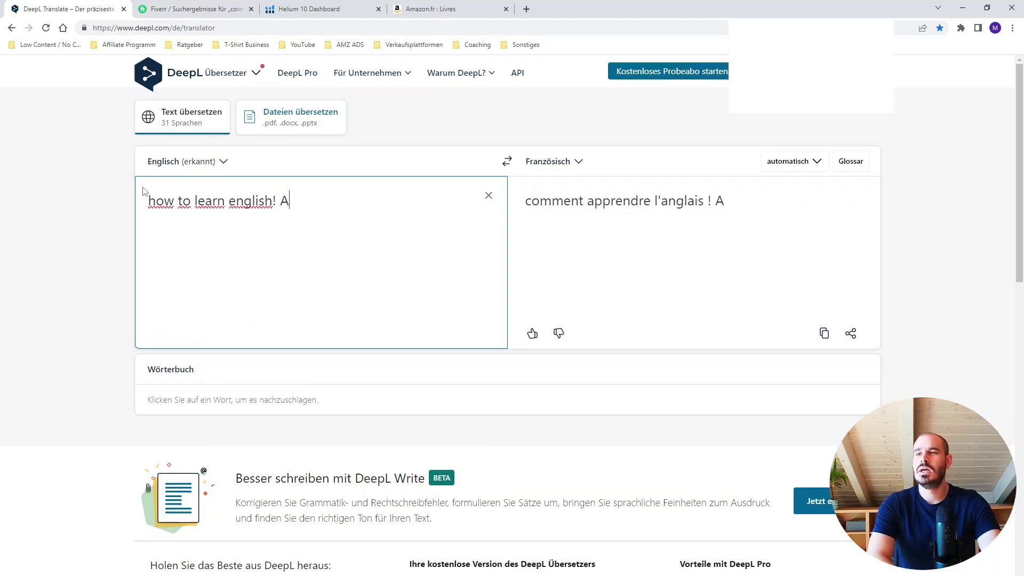
pyautogui.write(' Beginners guide')
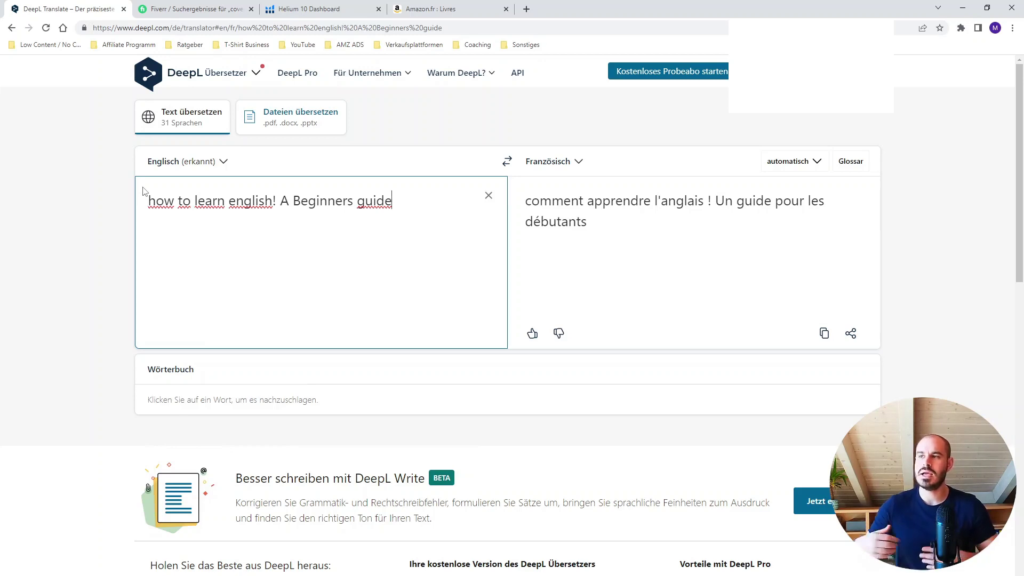
pyautogui.click(551, 167)
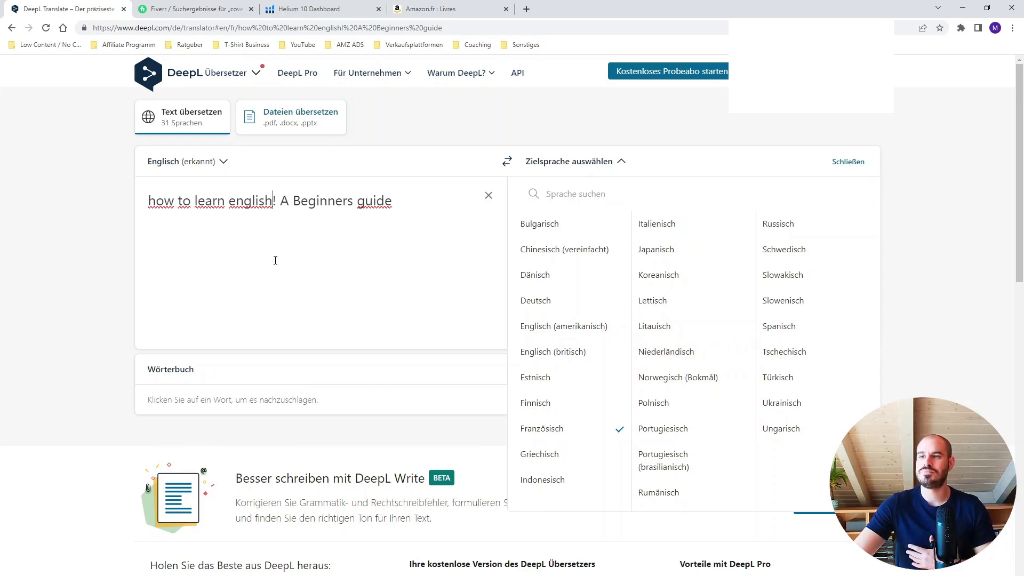
# - Keep Französisch as DeepL's target and return to Fiverr's 'cover design' results
pyautogui.click(230, 201)
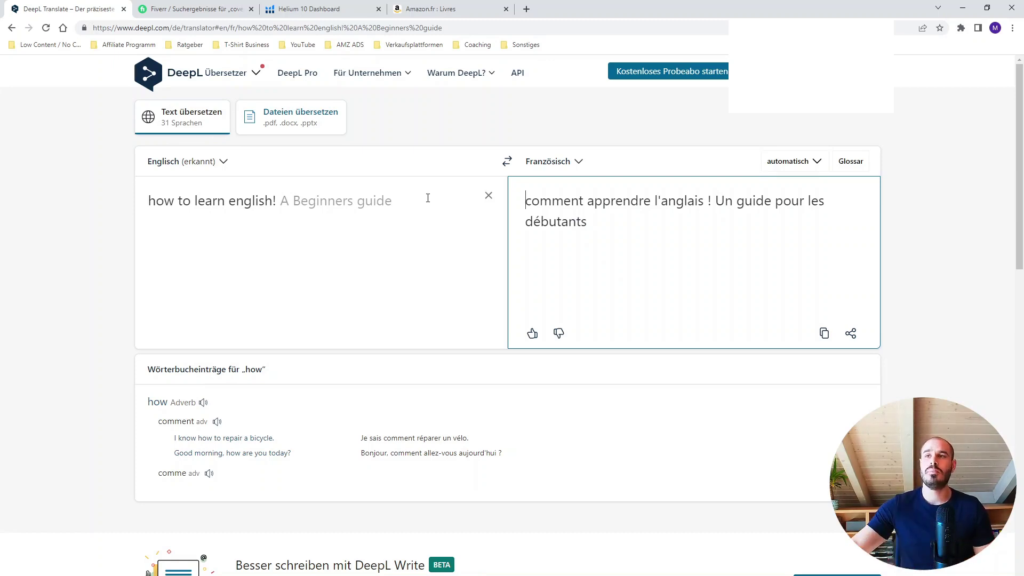
pyautogui.click(179, 4)
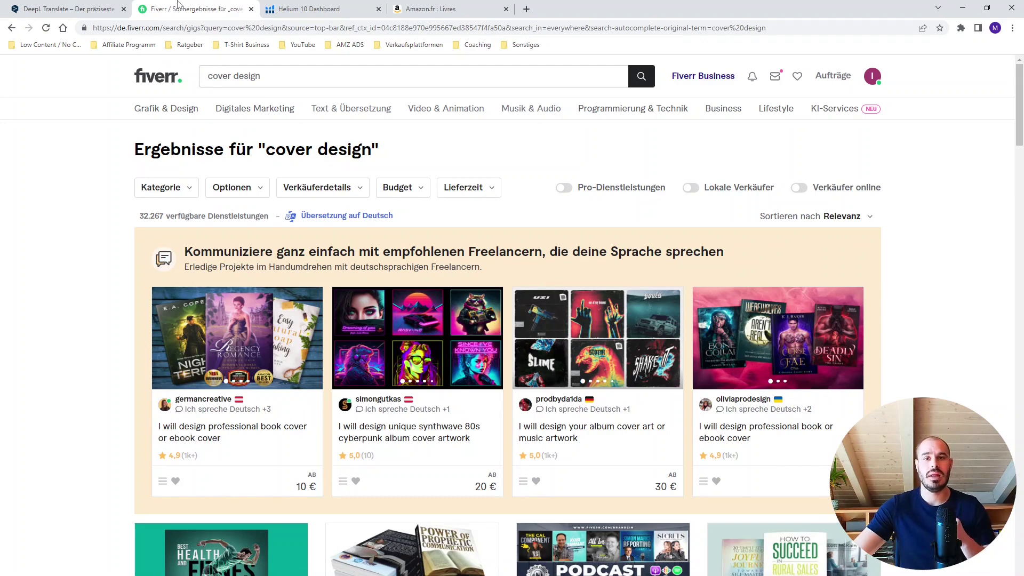
# - Search Fiverr for 'translate from english into france', getting 433 translation gigs
pyautogui.moveTo(263, 78); pyautogui.dragTo(135, 78)
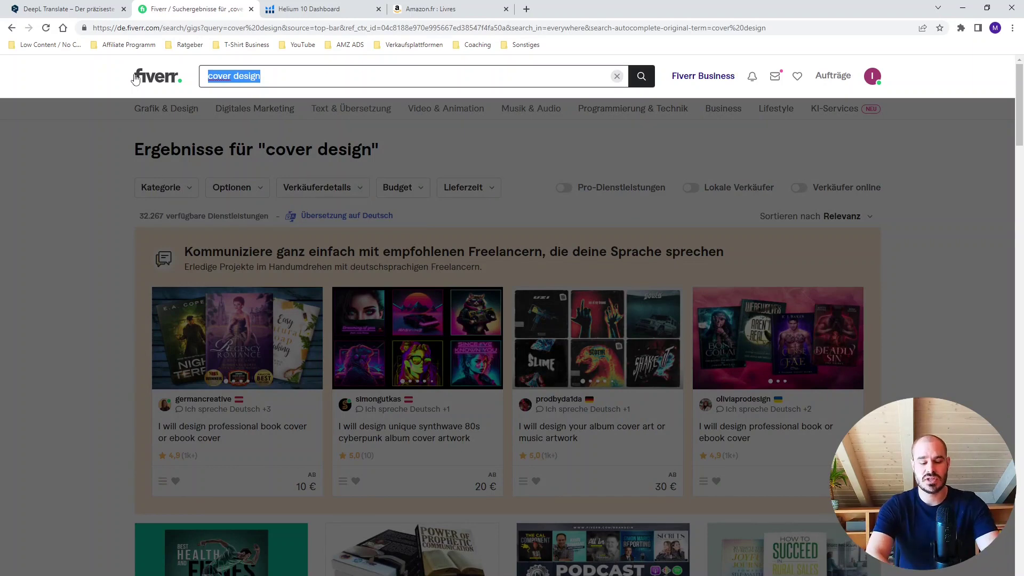
pyautogui.write('translate from')
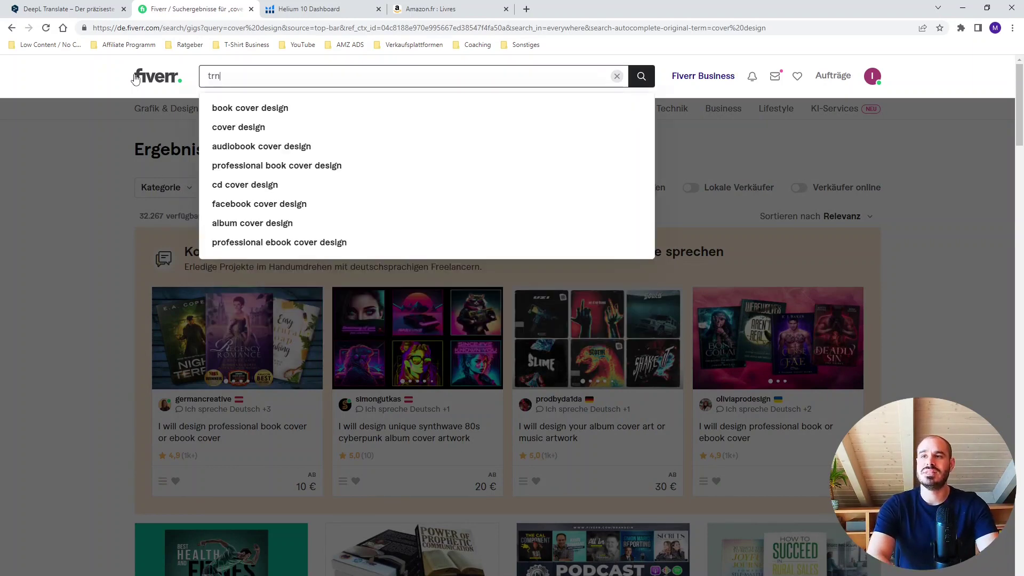
pyautogui.write(' english into ')
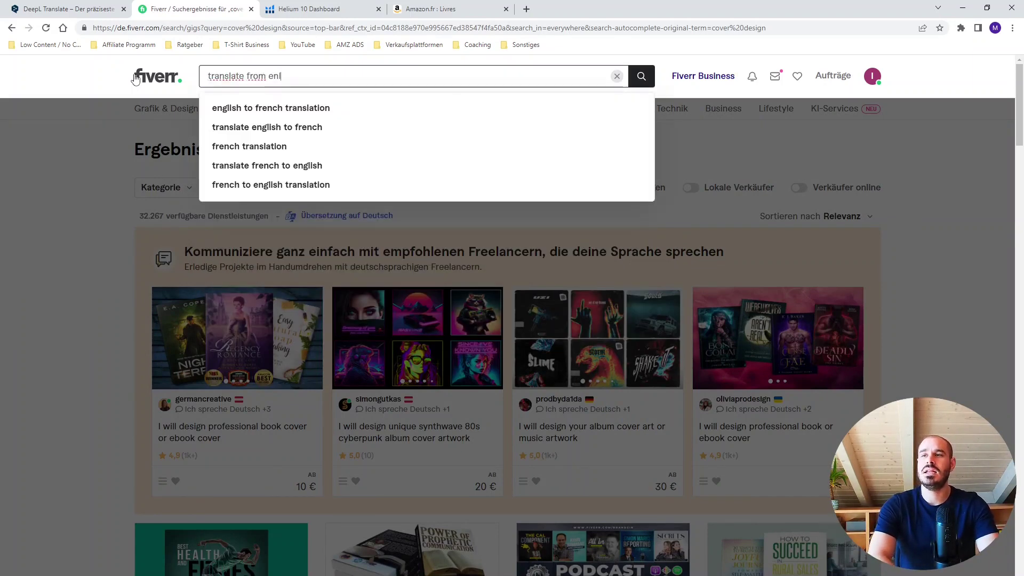
pyautogui.write('france')
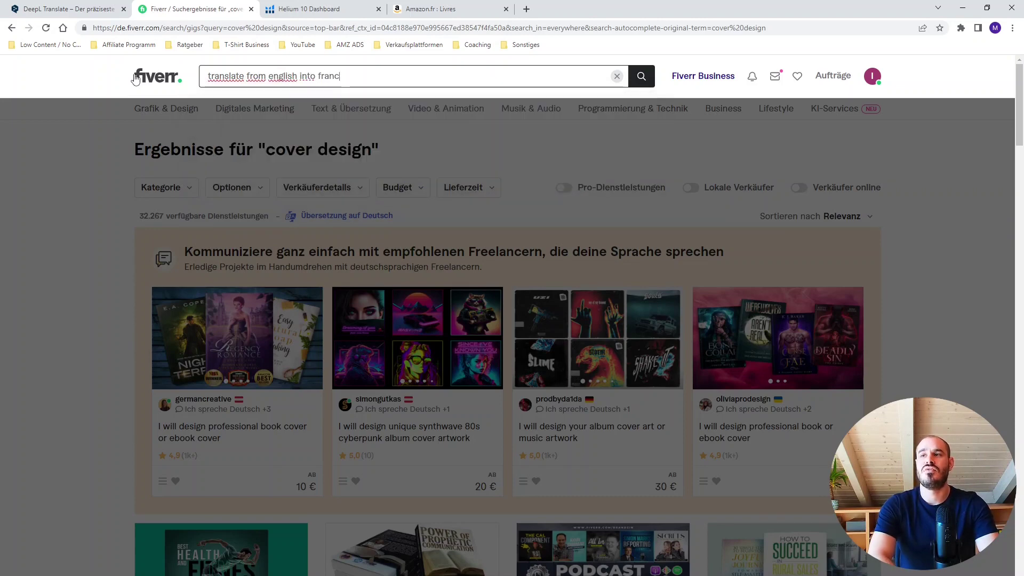
pyautogui.press('Return')
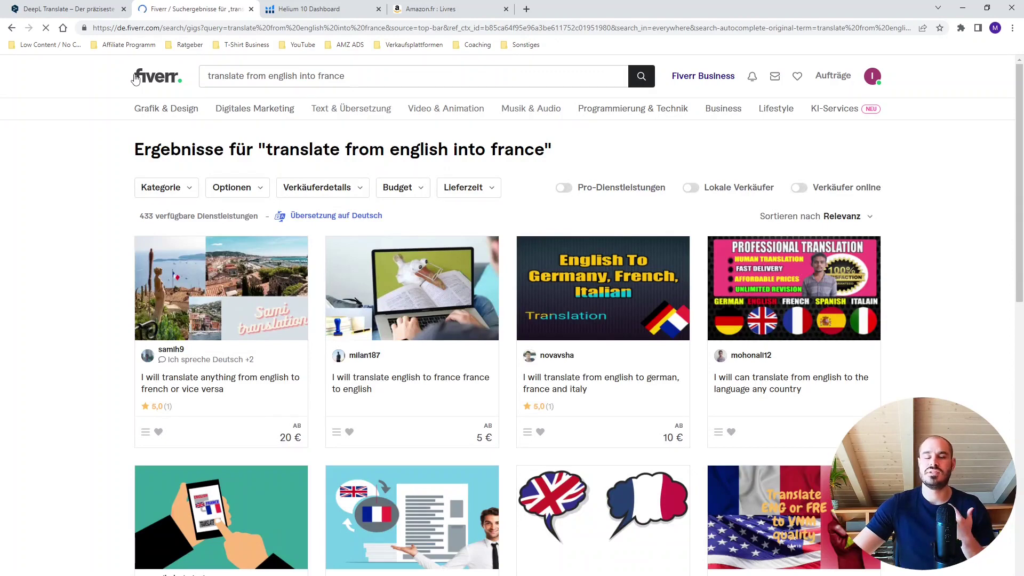
pyautogui.click(340, 199)
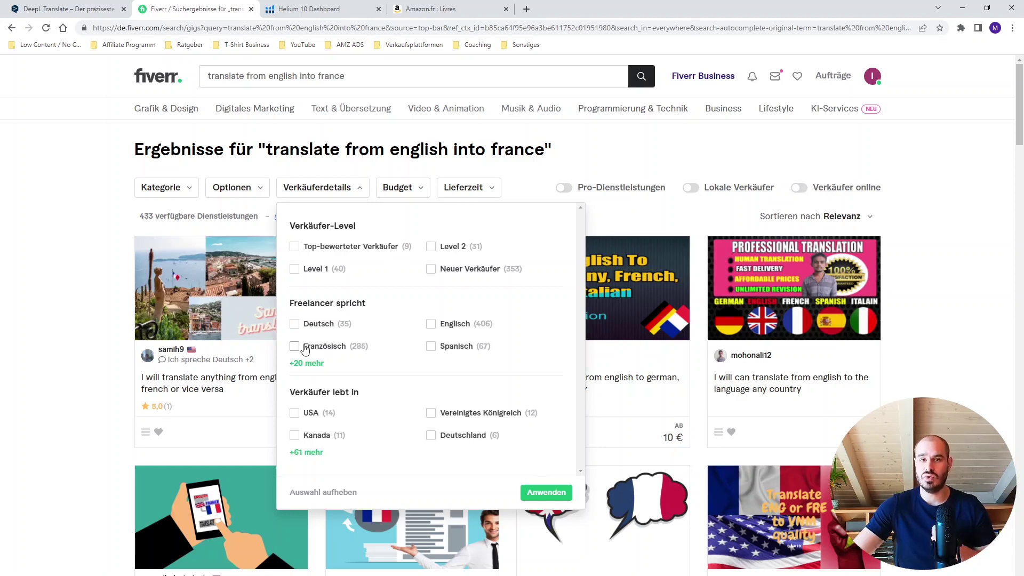
# - Filter the translation gigs to Französisch-speaking freelancers, leaving 285 results
pyautogui.click(305, 348)
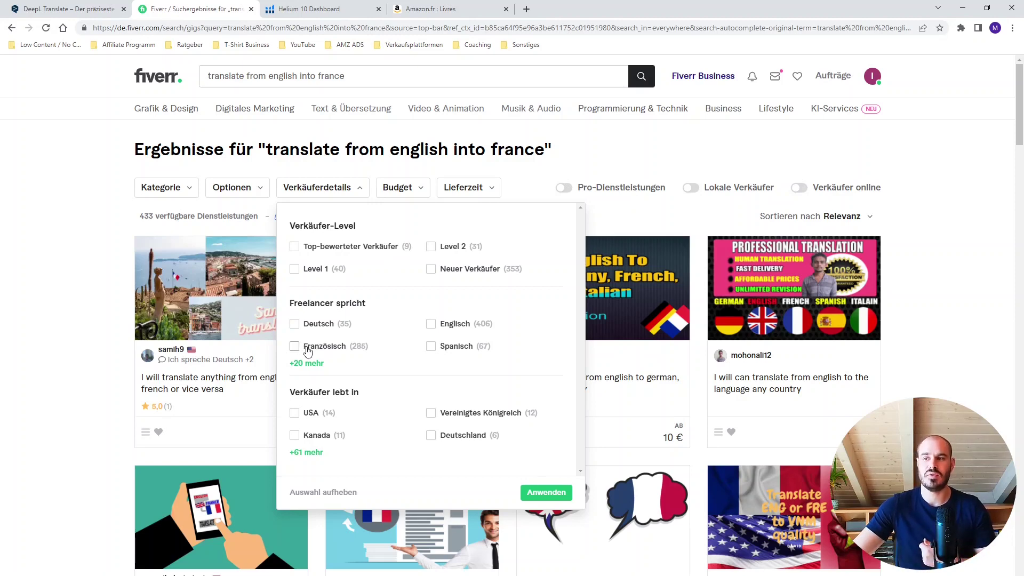
pyautogui.click(546, 492)
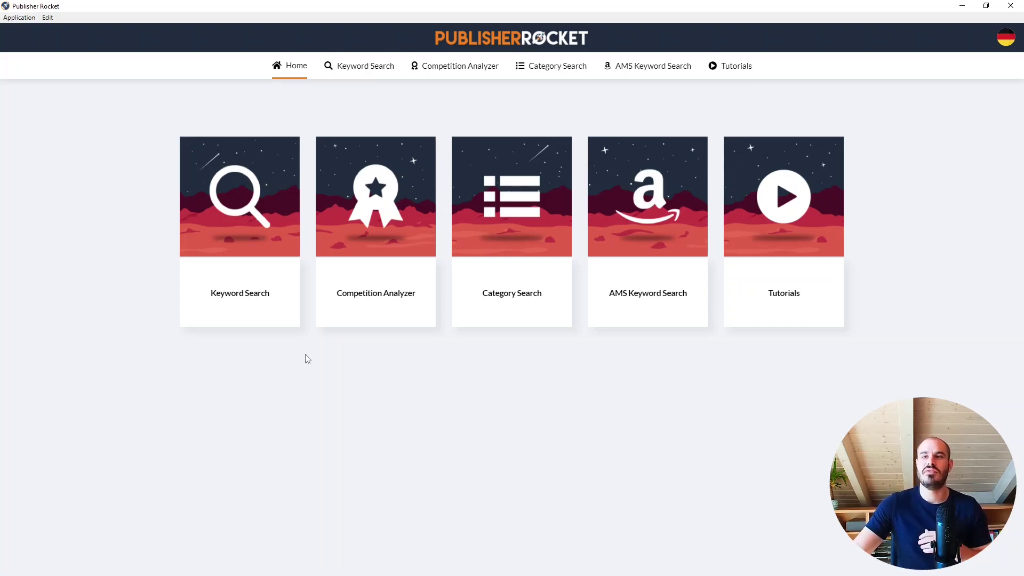
# - Check Publisher Rocket's market settings, which cover only USA, UK and DE
pyautogui.click(1007, 43)
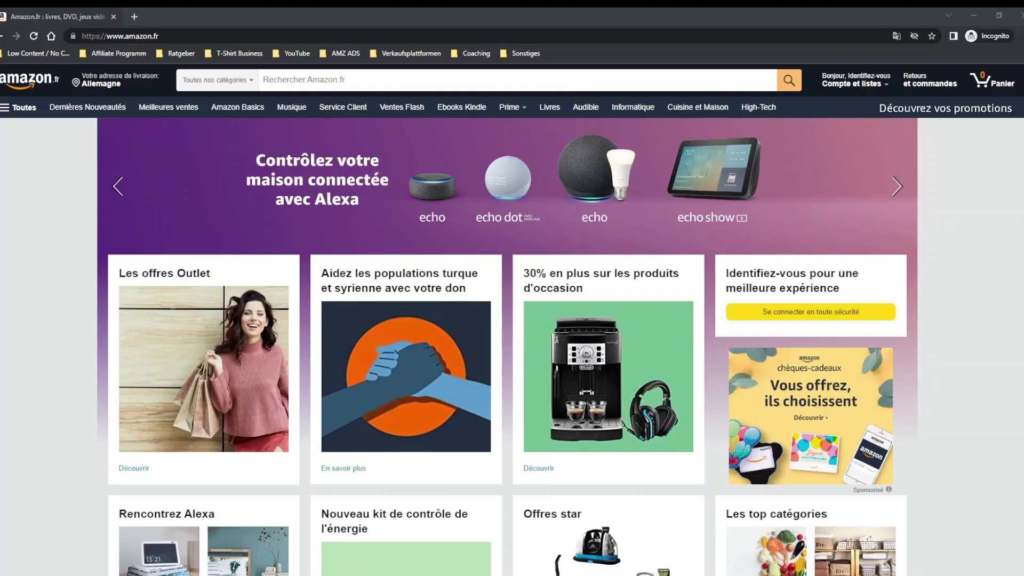
# - Search Amazon.fr's Livres department for 'apprendre l'anglais'
pyautogui.click(216, 80)
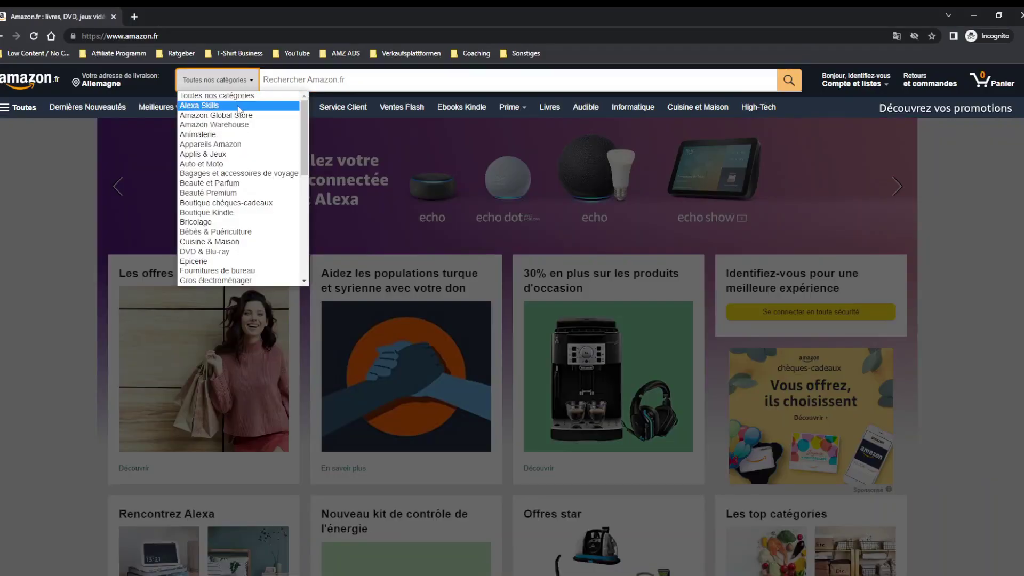
pyautogui.scroll(-4, 224, 197)
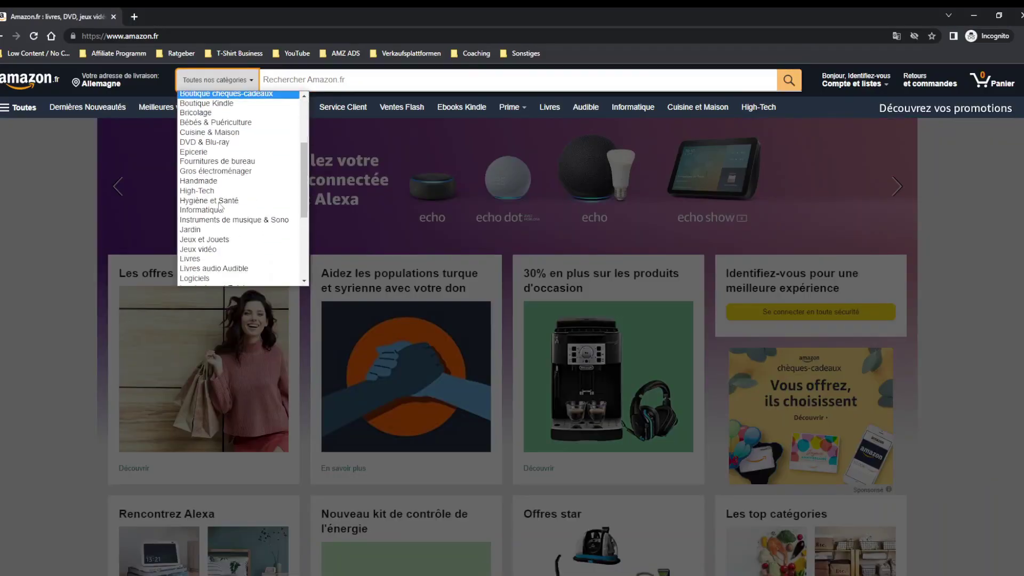
pyautogui.click(205, 259)
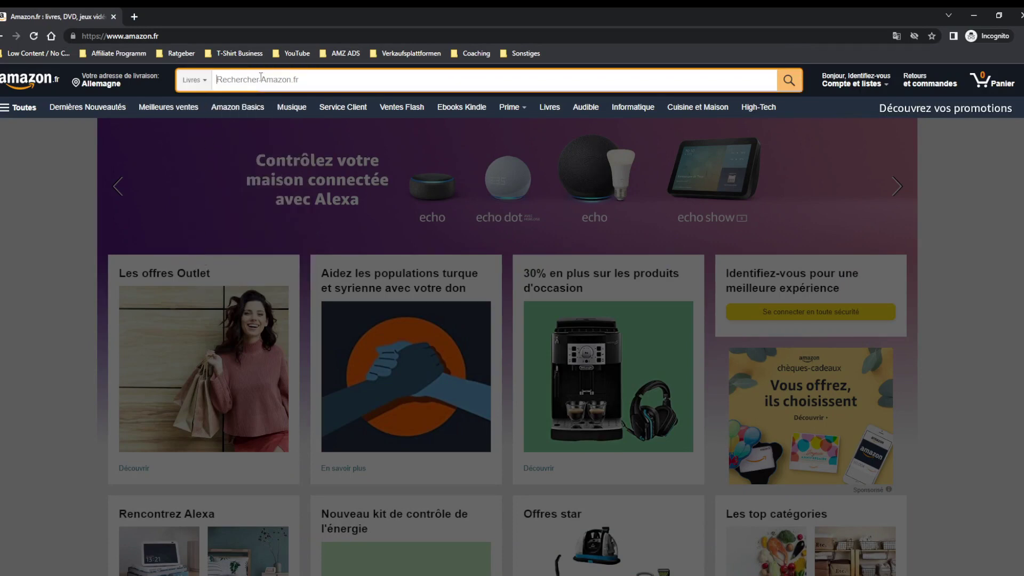
pyautogui.write("apprendre l'anglais")
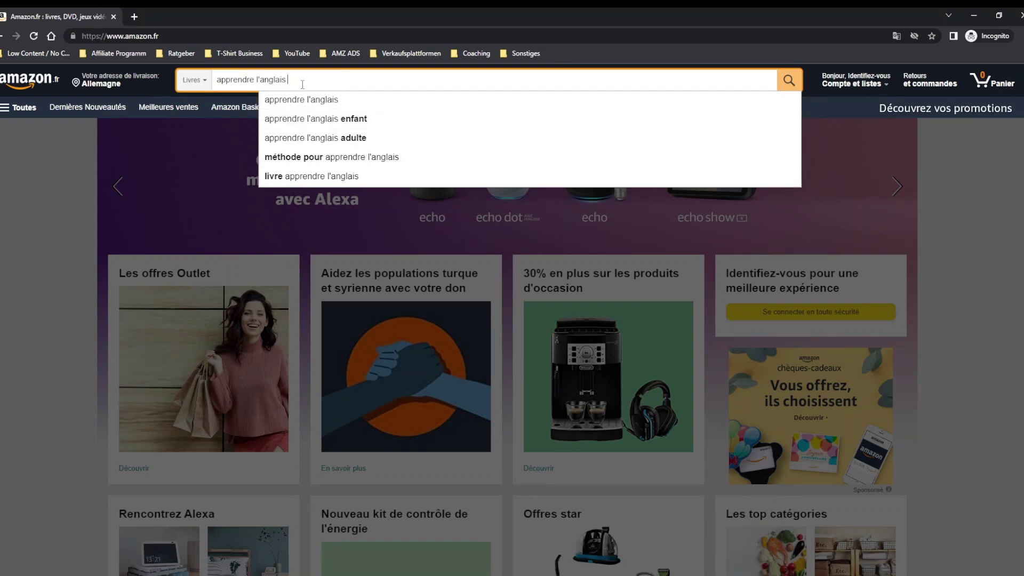
pyautogui.press('Return')
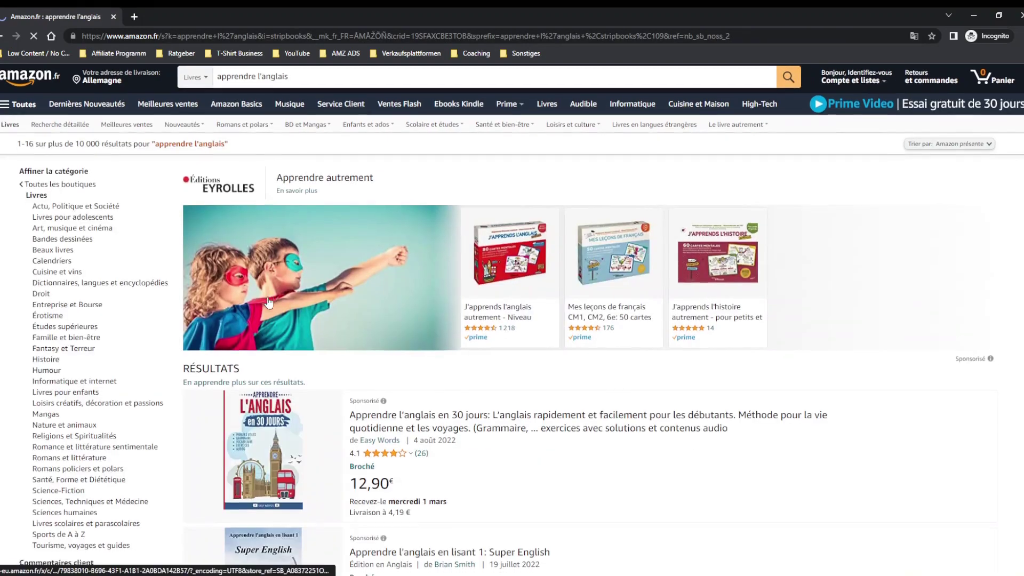
# - Scroll the 'apprendre l'anglais' book results, led by 'Apprendre l'anglais en 30 jours' at 12,90€
pyautogui.scroll(-8, 268, 303)
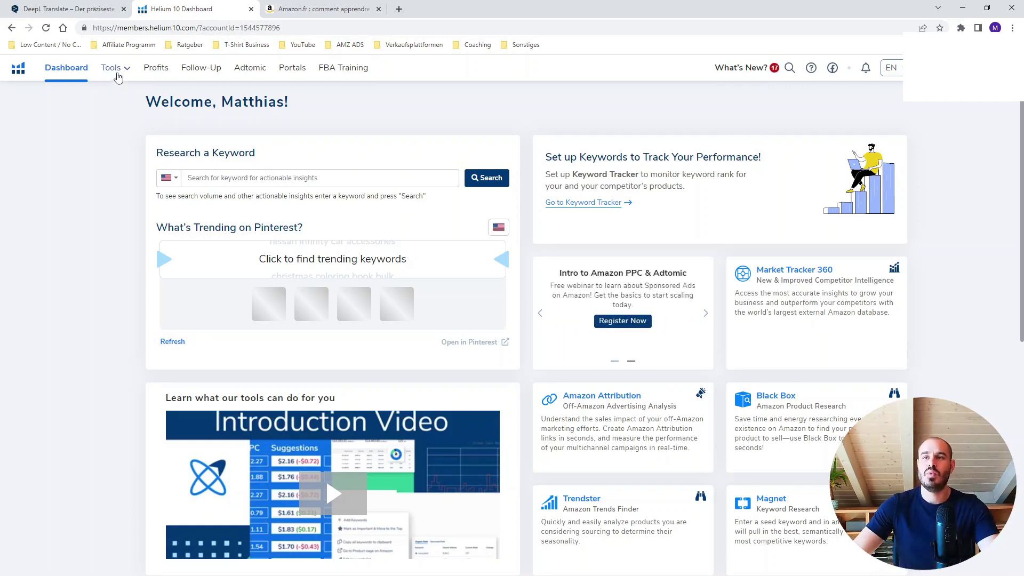
# - Open Helium 10 Magnet and set the marketplace to amazon.fr
pyautogui.click(118, 78)
pyautogui.click(253, 298)
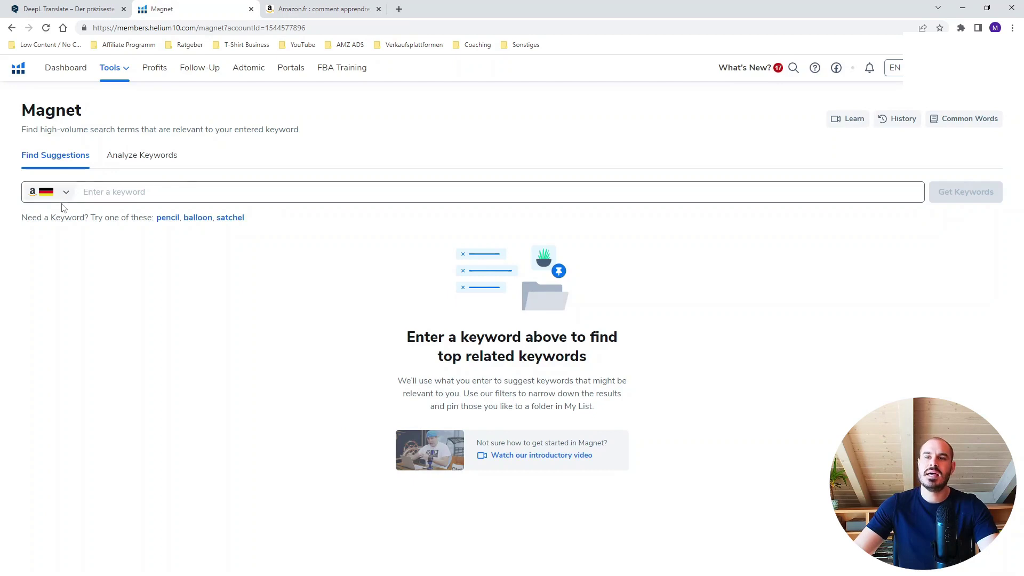
pyautogui.click(65, 193)
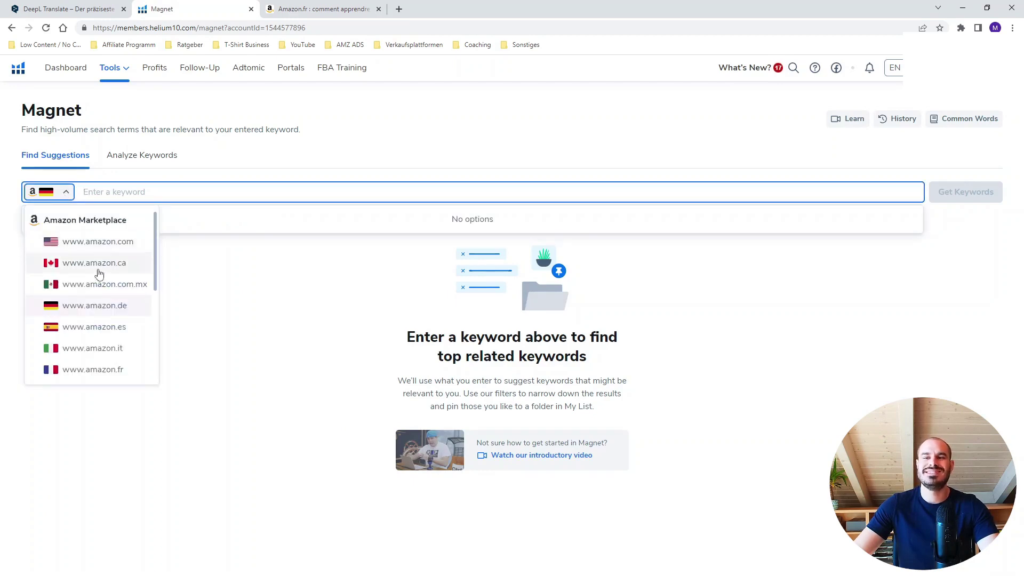
pyautogui.scroll(-1, 101, 304)
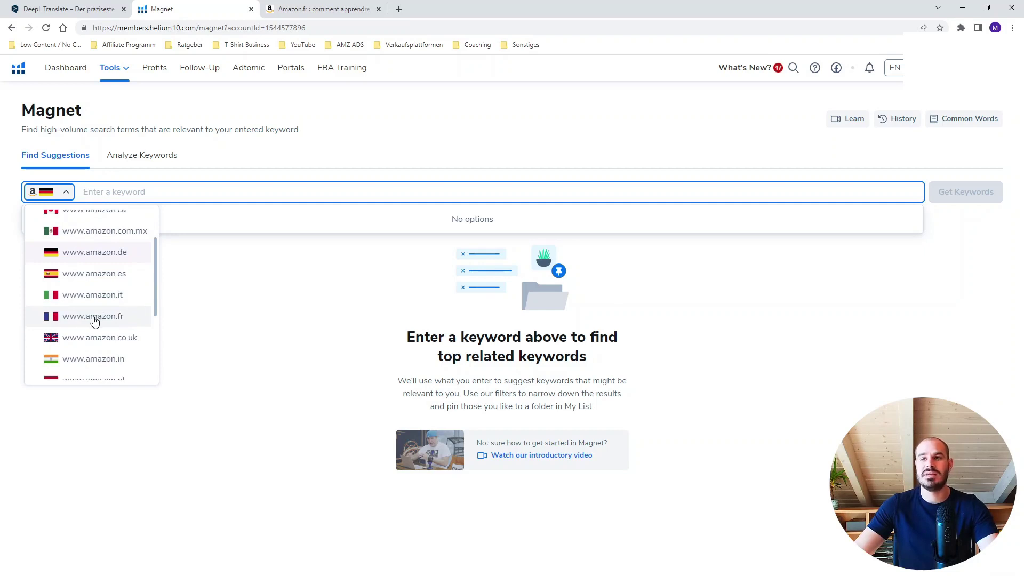
pyautogui.click(94, 316)
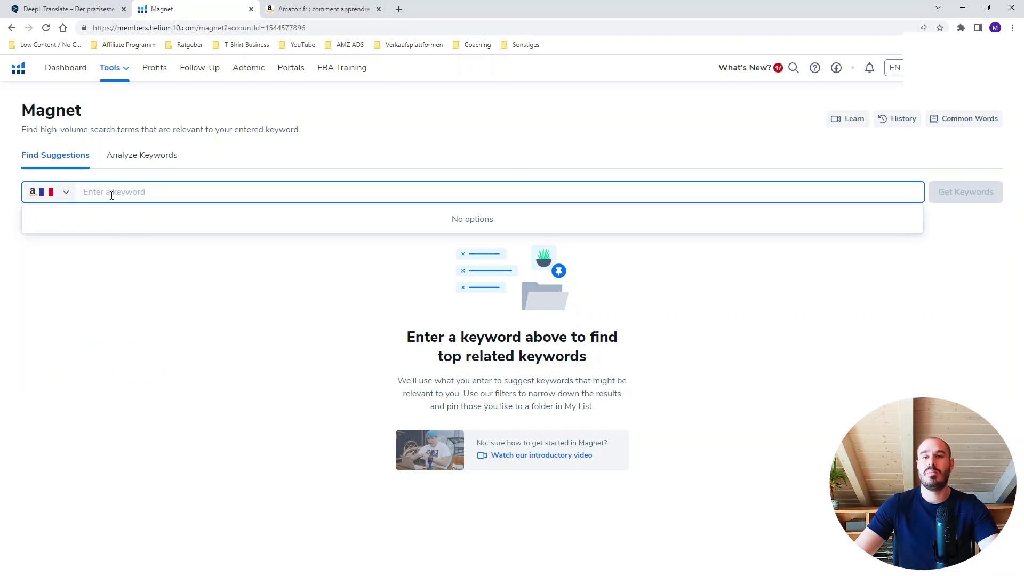
# - Fetch keyword suggestions for 'apprendre l'anglais', showing 1,752 searches
pyautogui.write("apprendre l'anglais")
pyautogui.press('Return')
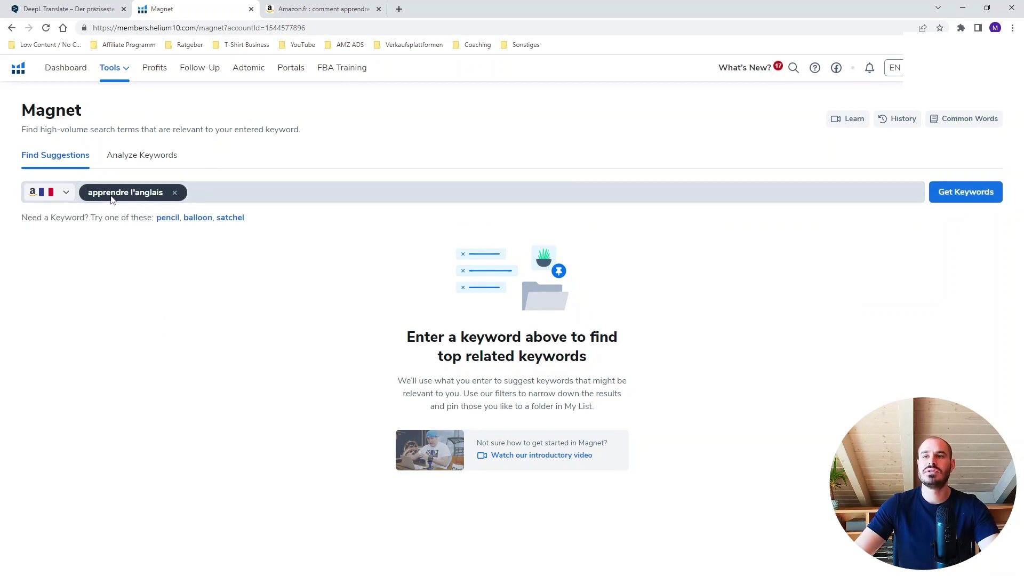
pyautogui.click(964, 195)
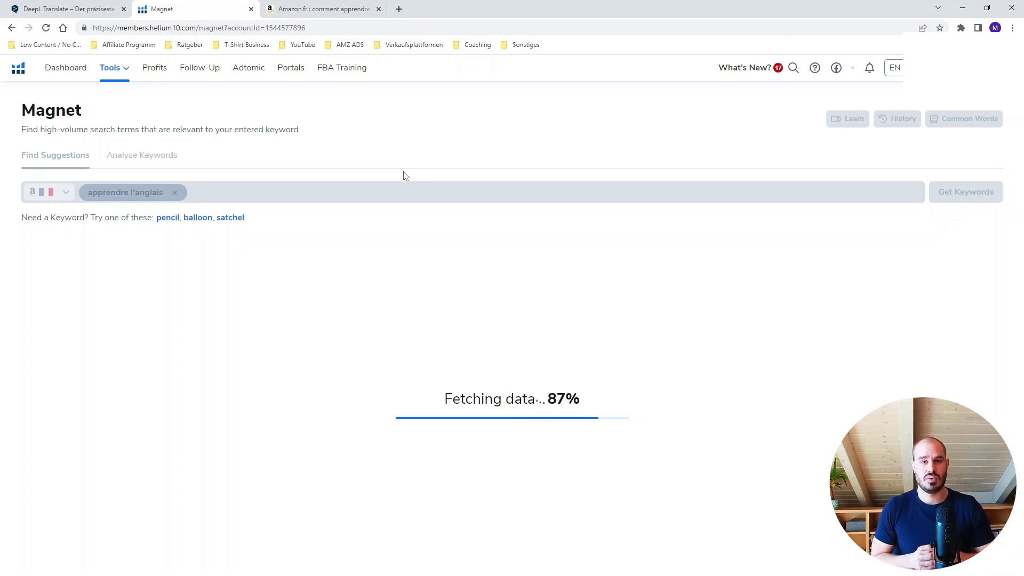
pyautogui.moveTo(157, 329); pyautogui.dragTo(165, 329)
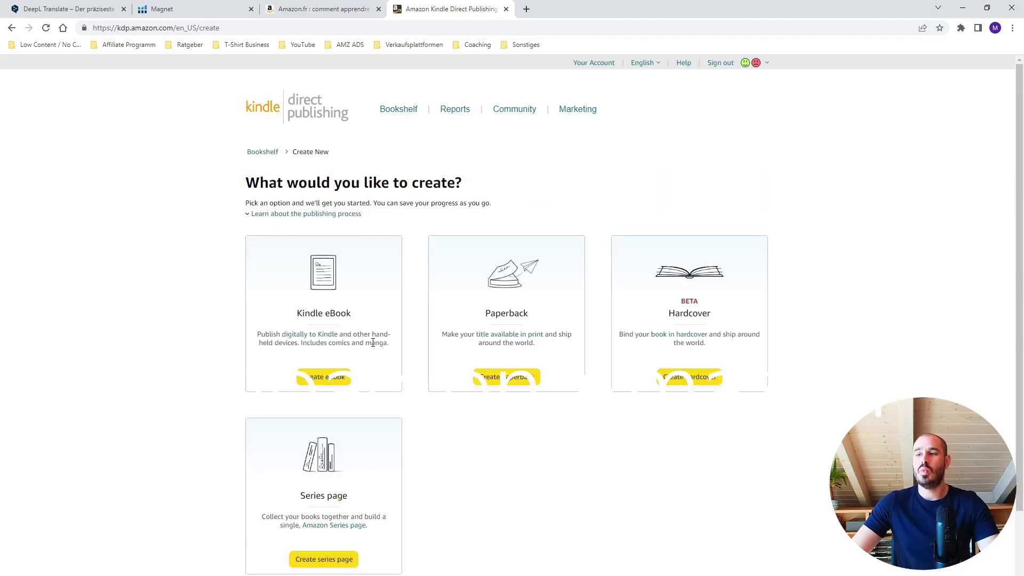
# - Start a new KDP paperback and set its language to French
pyautogui.click(507, 380)
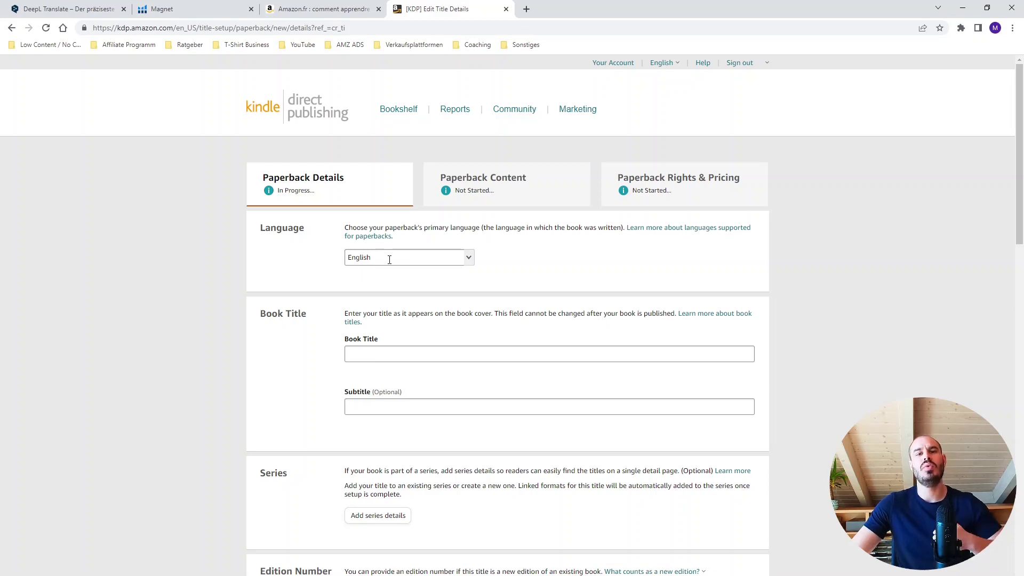
pyautogui.click(468, 258)
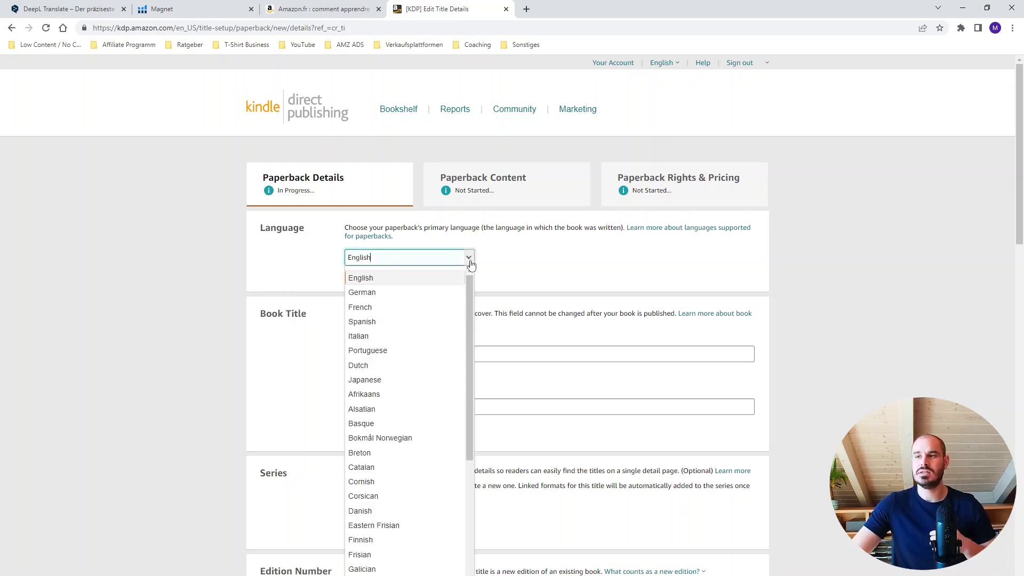
pyautogui.click(421, 309)
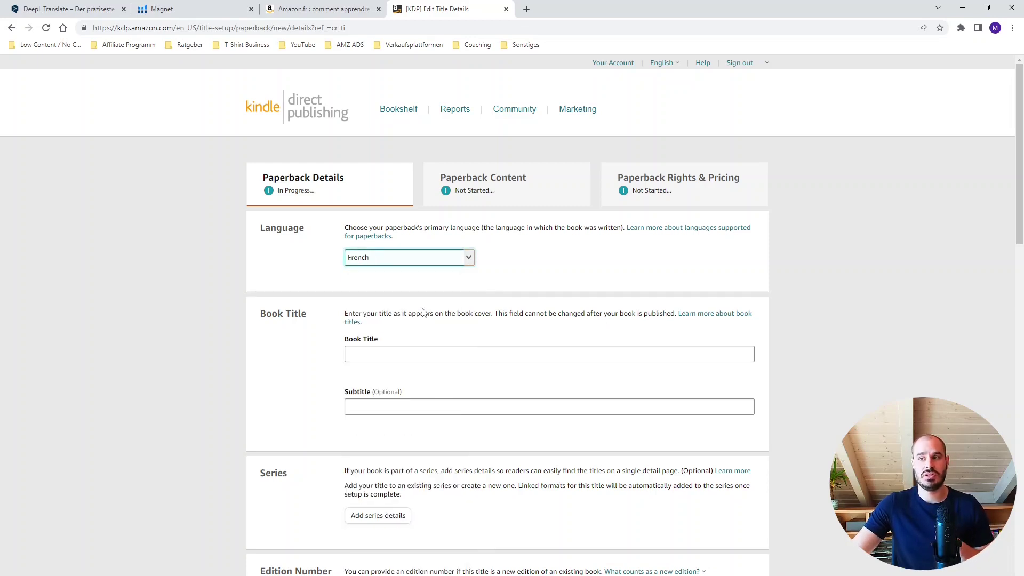
# - Fill title, subtitle, author first name and description with placeholder 'a'
pyautogui.click(386, 361)
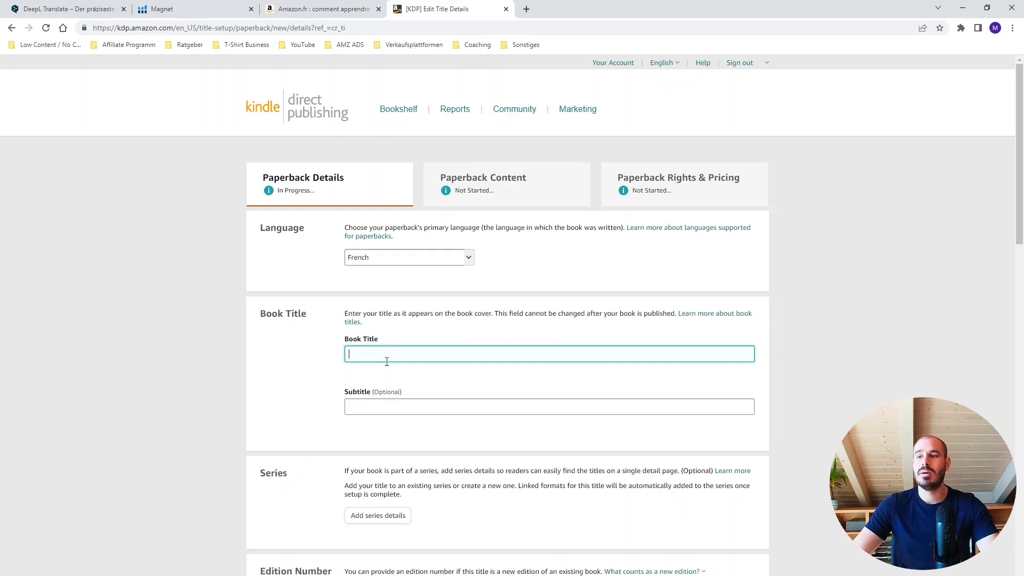
pyautogui.write('a')
pyautogui.click(379, 406)
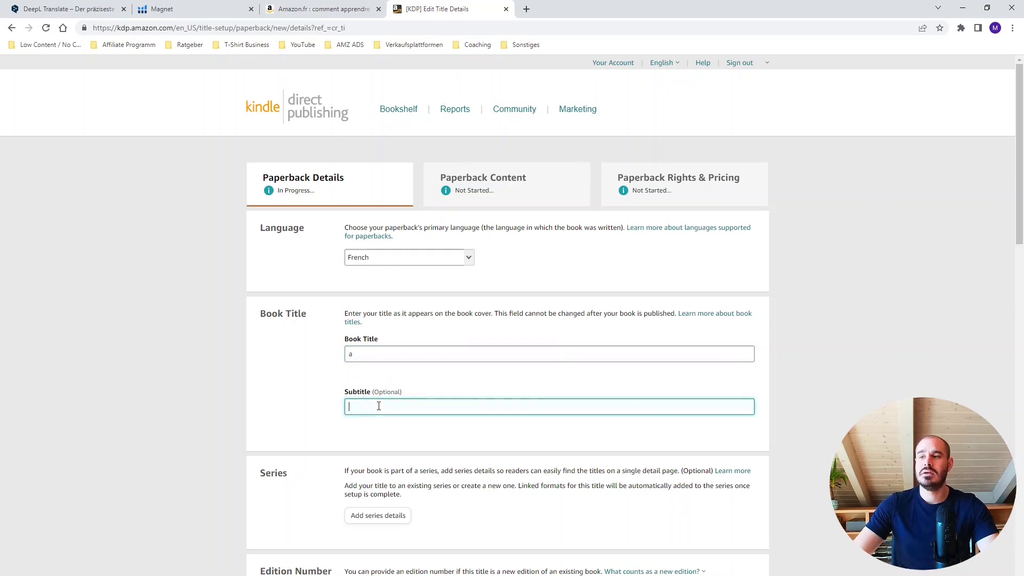
pyautogui.write('a')
pyautogui.scroll(-5, 378, 406)
pyautogui.click(442, 430)
pyautogui.write('a')
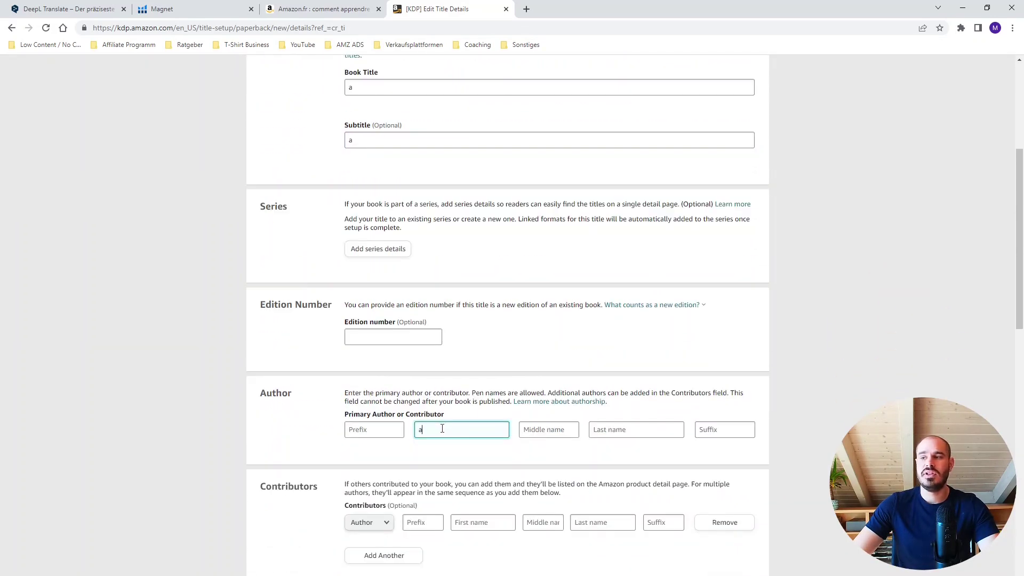
pyautogui.scroll(-4, 401, 137)
pyautogui.click(406, 479)
pyautogui.write('a')
# - Enter 'a' as the first keyword
pyautogui.scroll(-4, 407, 482)
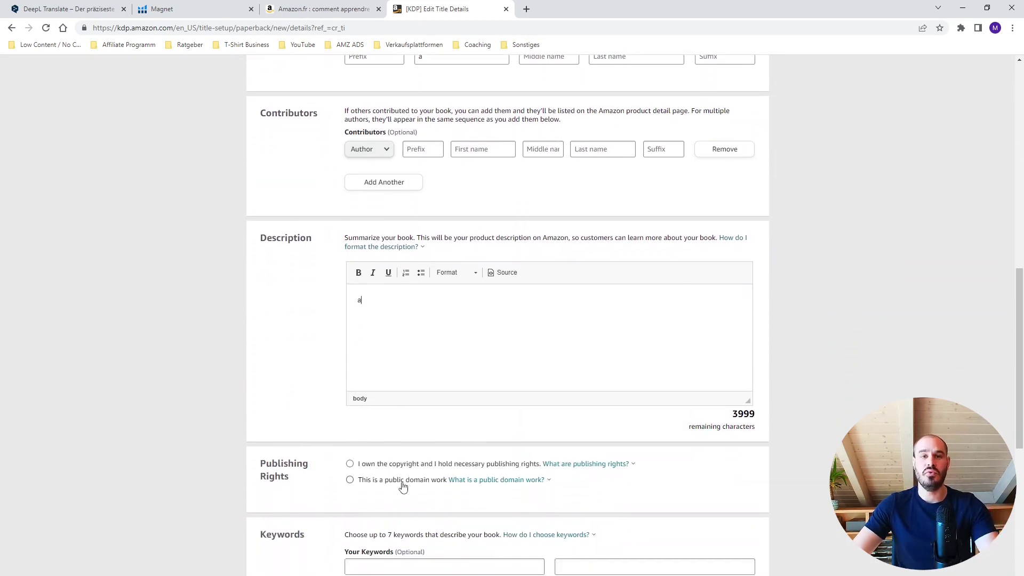
pyautogui.scroll(-1, 400, 487)
pyautogui.scroll(-1, 399, 487)
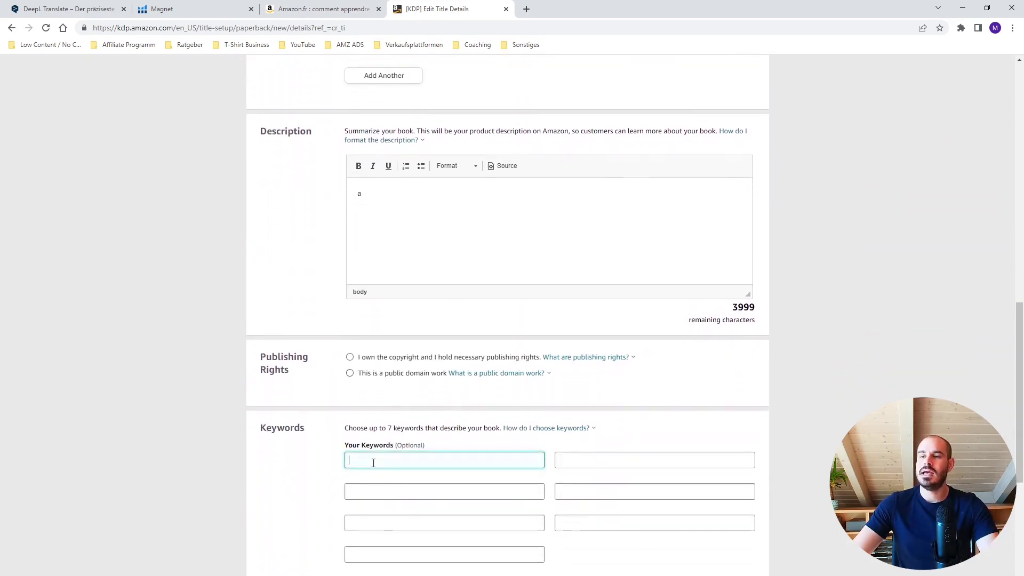
pyautogui.click(401, 462)
pyautogui.write('a')
pyautogui.click(599, 462)
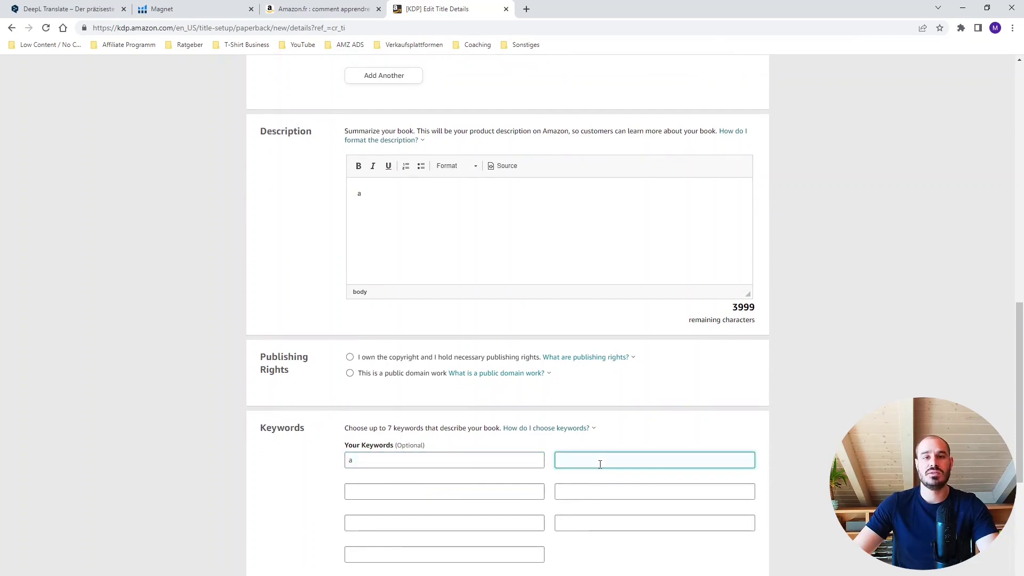
pyautogui.scroll(-4, 578, 478)
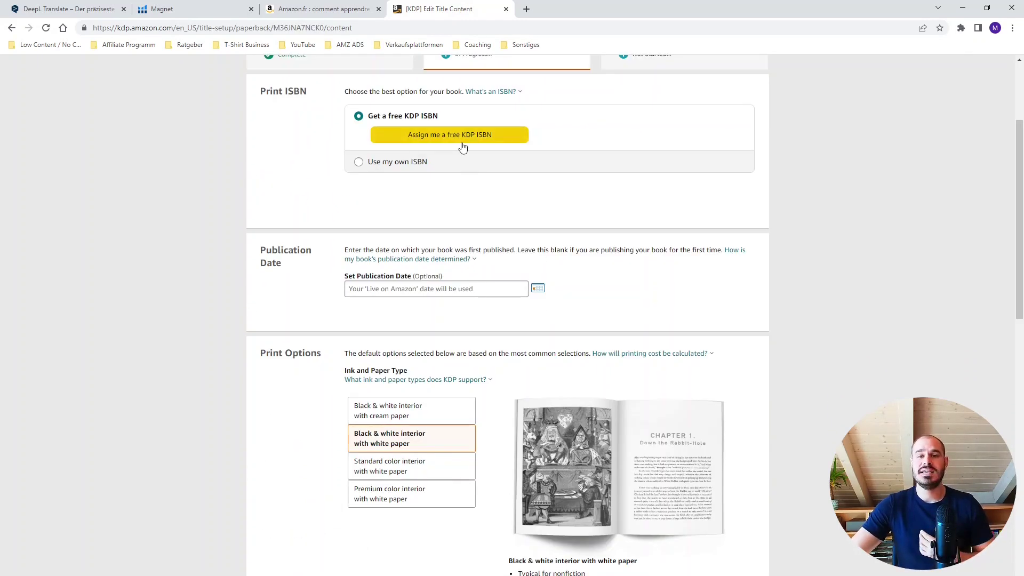
# - Review the ink and paper and bleed settings help notes
pyautogui.scroll(-3, 471, 213)
pyautogui.moveTo(471, 217)
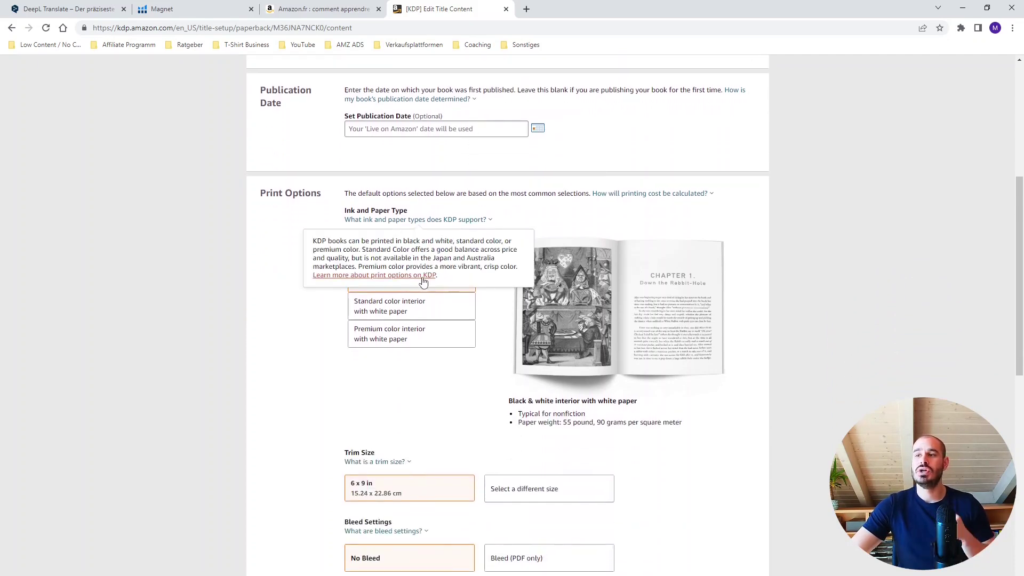
pyautogui.click(375, 399)
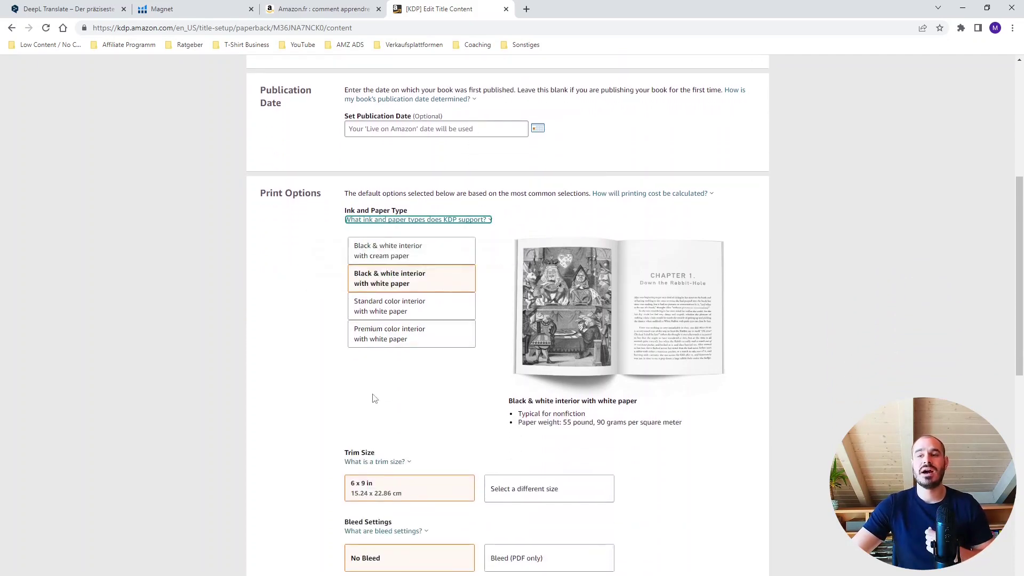
pyautogui.scroll(-3, 375, 399)
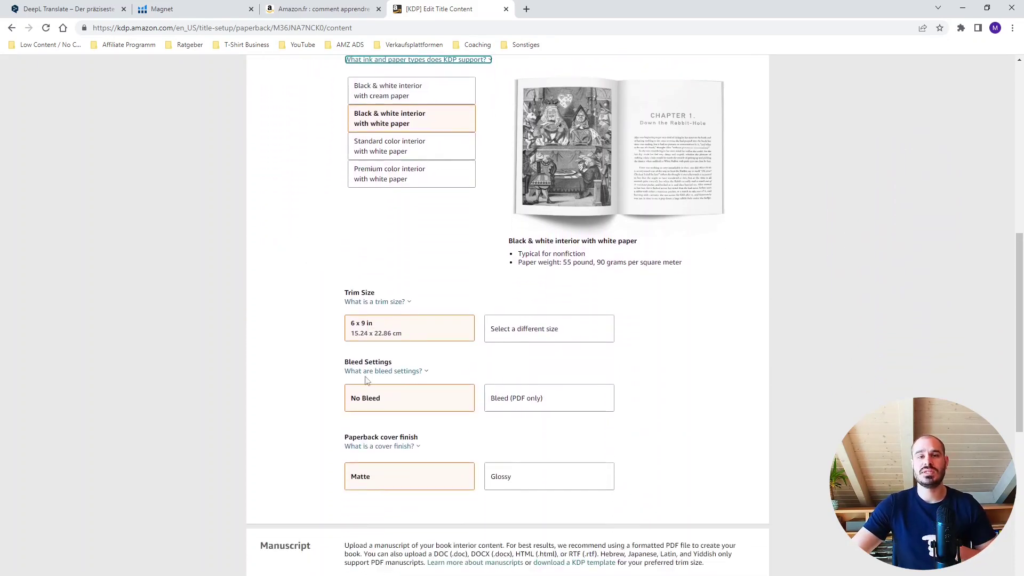
pyautogui.click(373, 371)
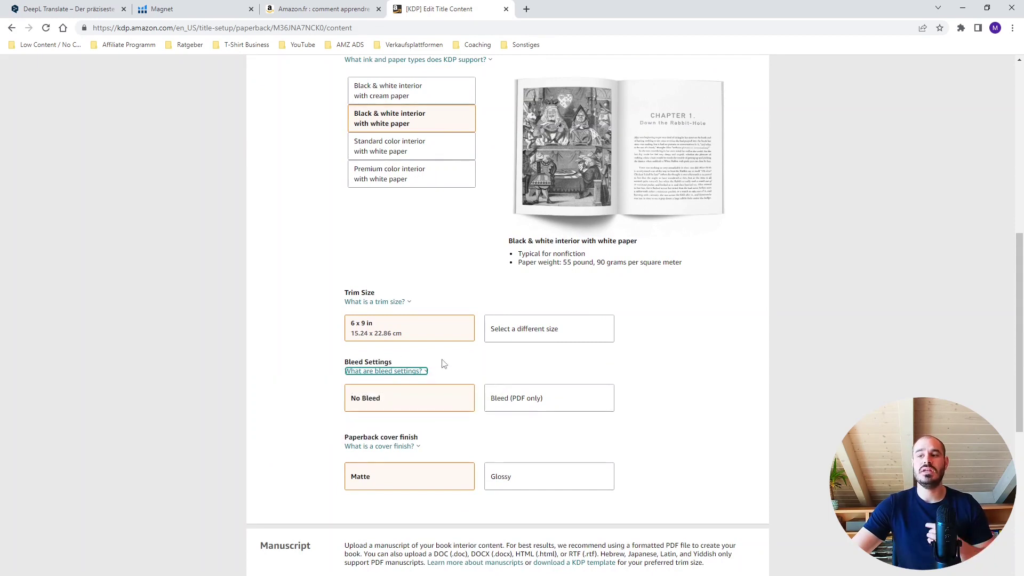
# - Choose to upload an existing print-ready cover file
pyautogui.scroll(-1, 438, 364)
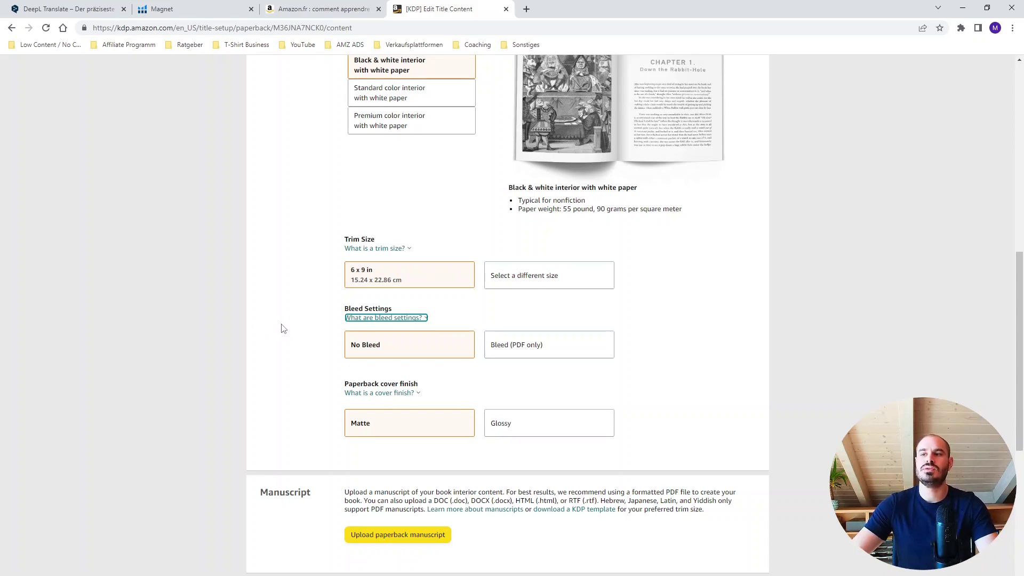
pyautogui.scroll(-3, 279, 329)
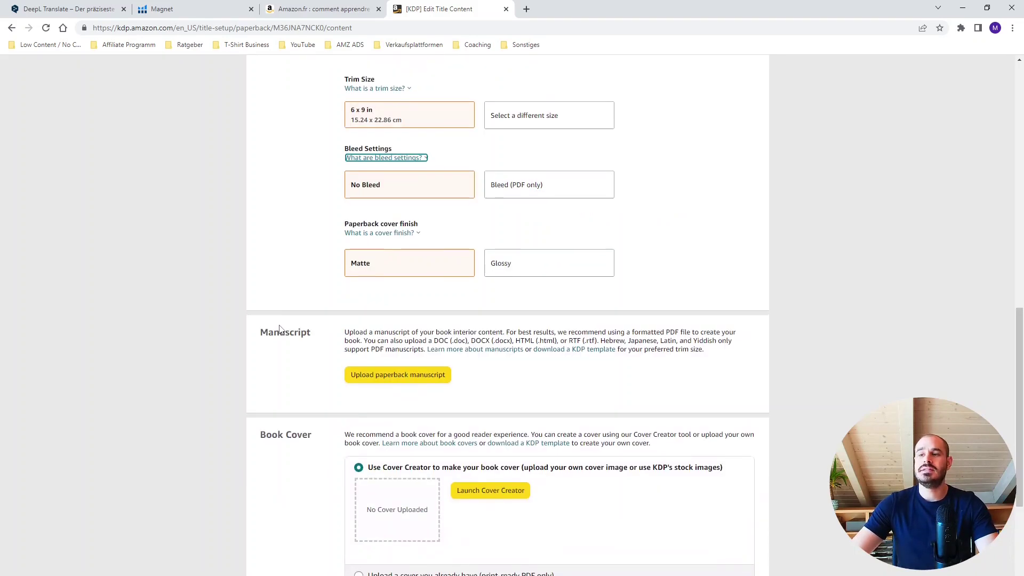
pyautogui.scroll(-2, 279, 329)
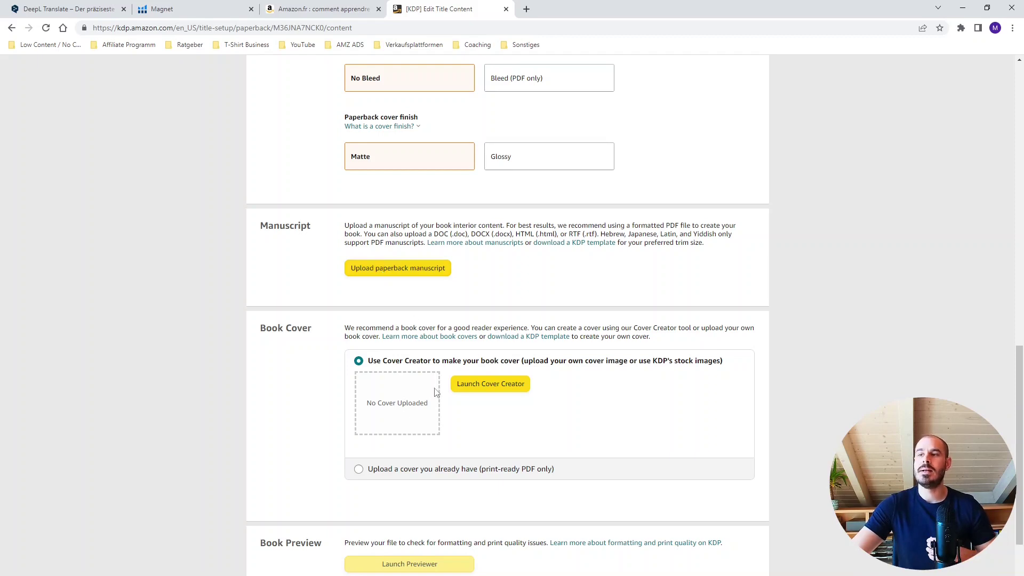
pyautogui.click(451, 469)
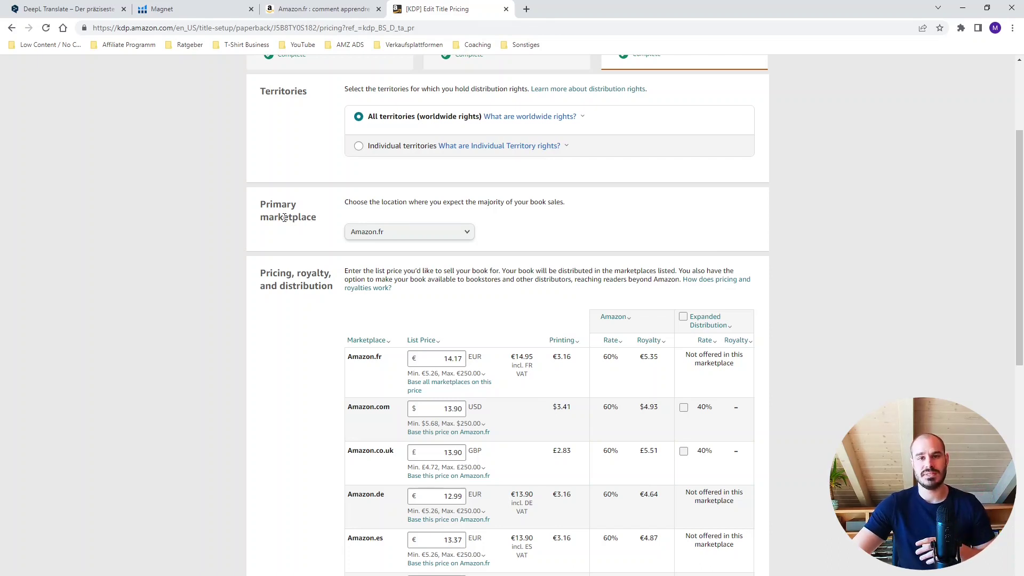
pyautogui.click(387, 235)
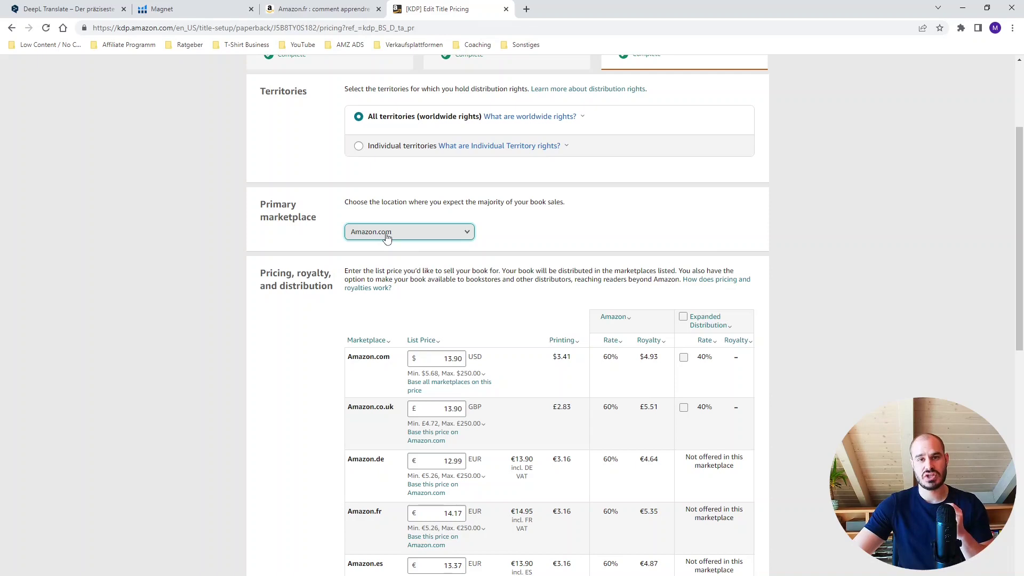
pyautogui.click(388, 234)
pyautogui.click(389, 265)
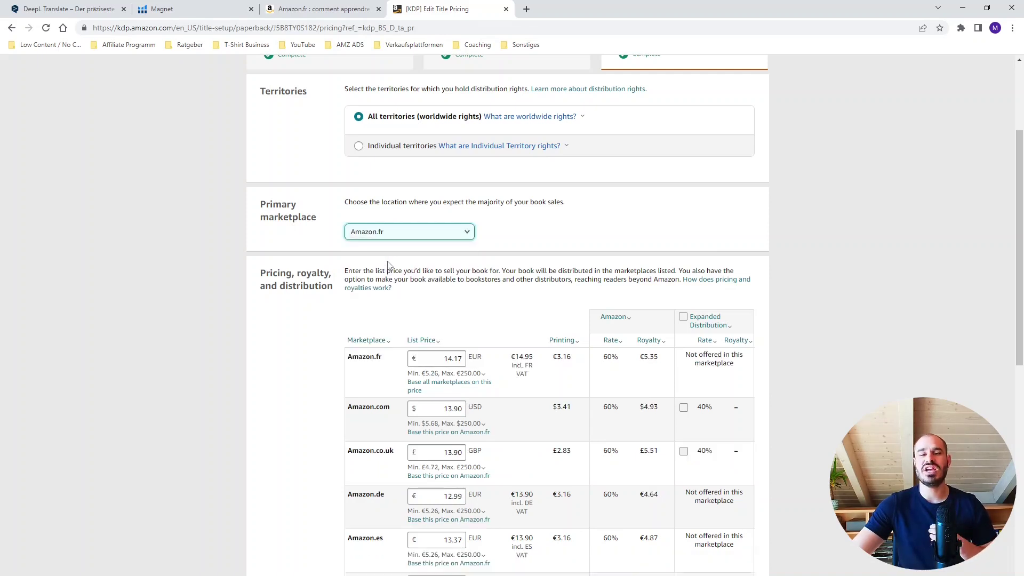
pyautogui.click(370, 238)
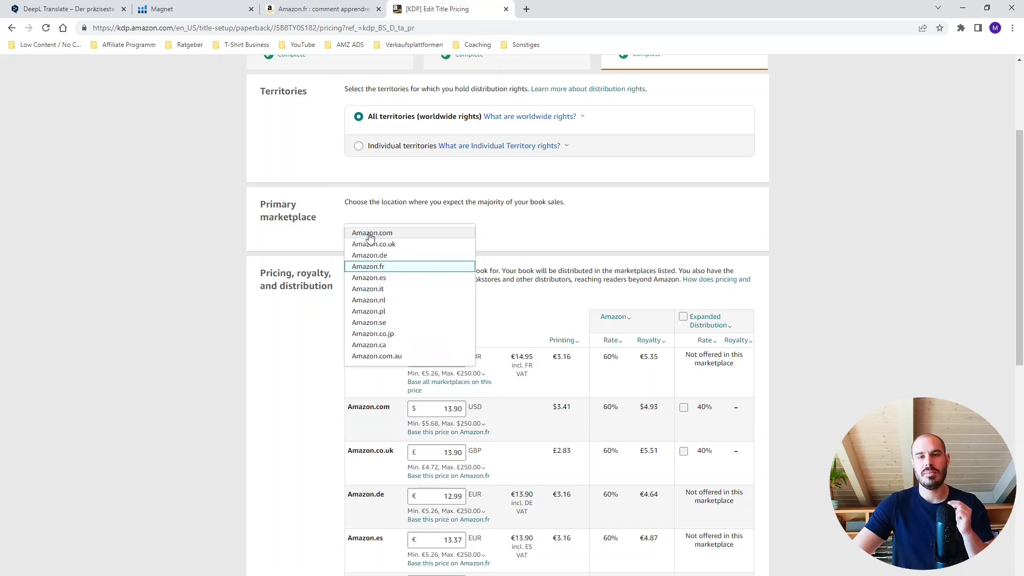
pyautogui.click(370, 266)
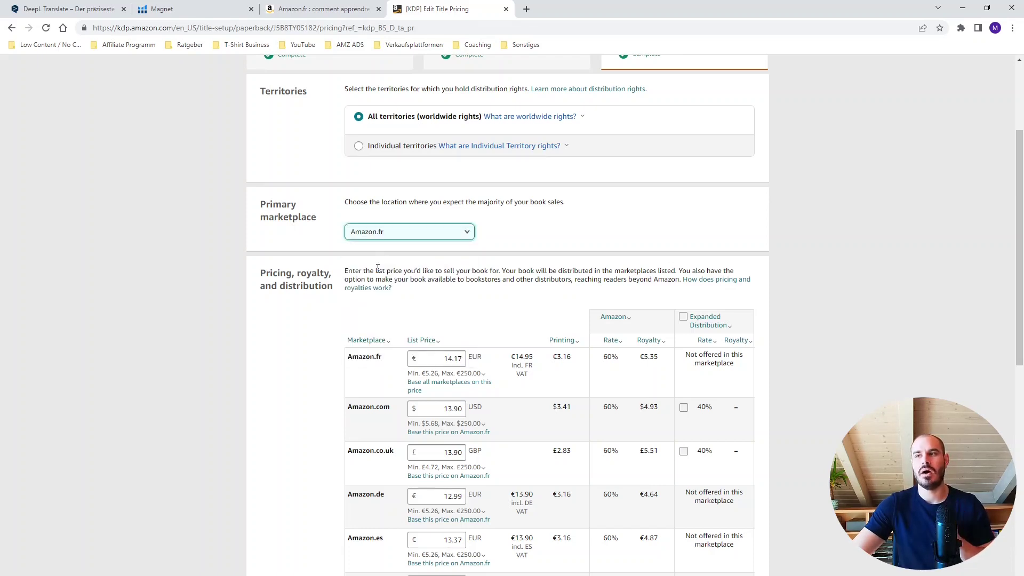
pyautogui.scroll(1, 371, 353)
pyautogui.scroll(-3, 372, 353)
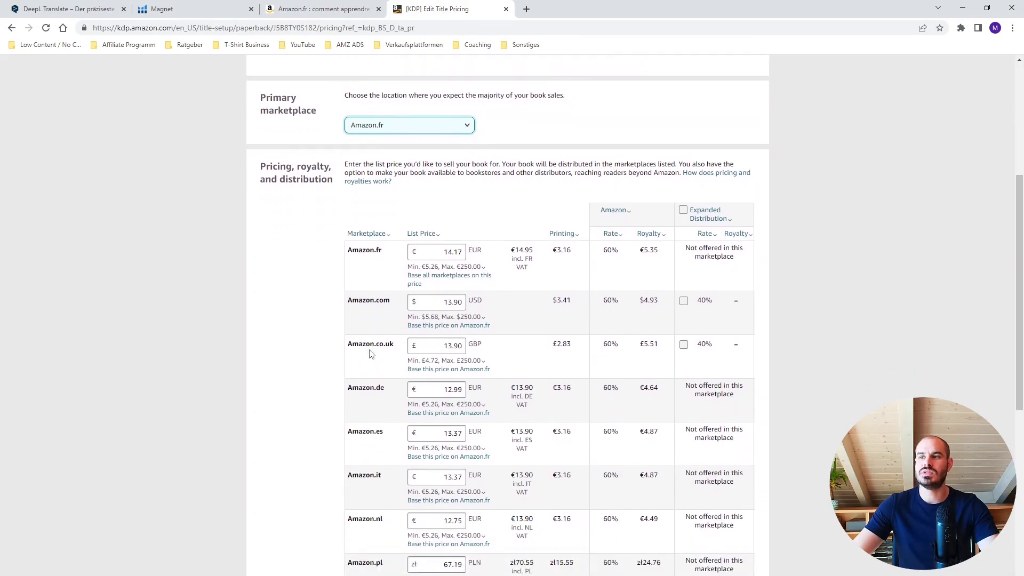
pyautogui.scroll(-8, 372, 354)
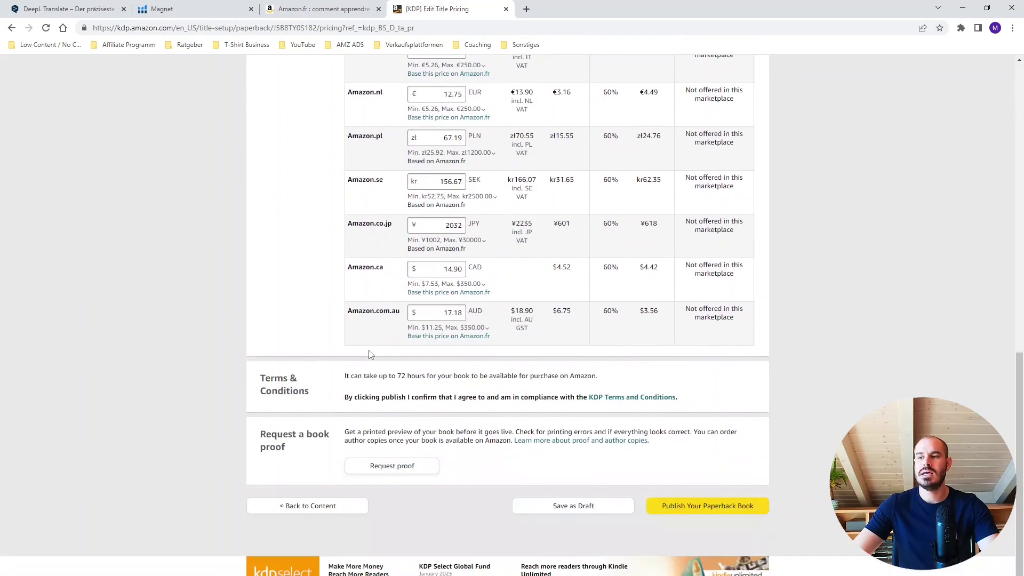